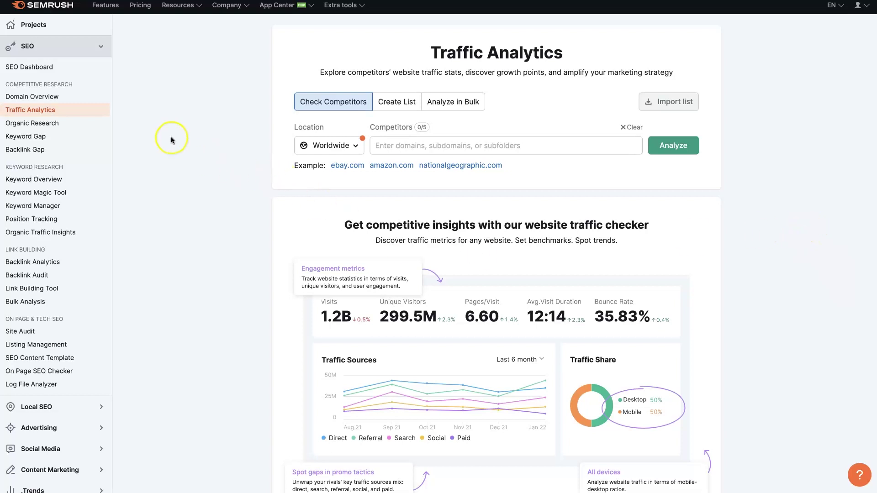
# Open the Traffic Analytics tool from the SEO tools list
pyautogui.click(101, 47)
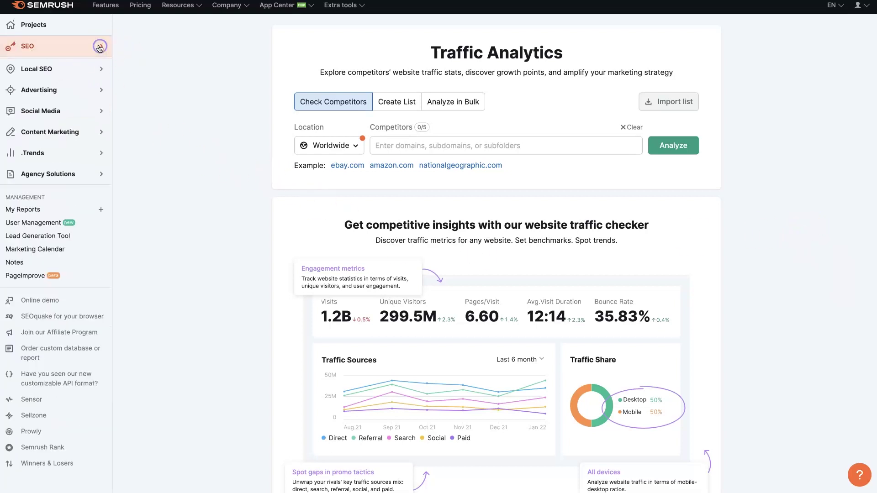
pyautogui.click(100, 70)
pyautogui.click(100, 69)
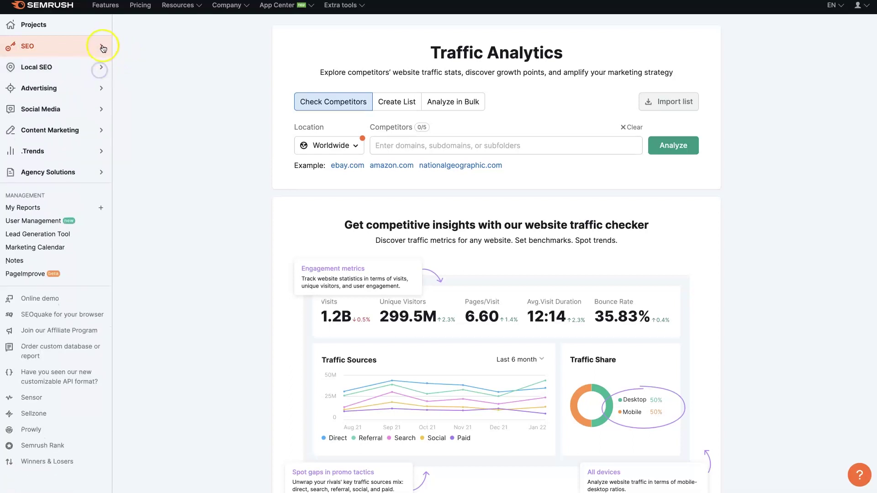
pyautogui.click(102, 45)
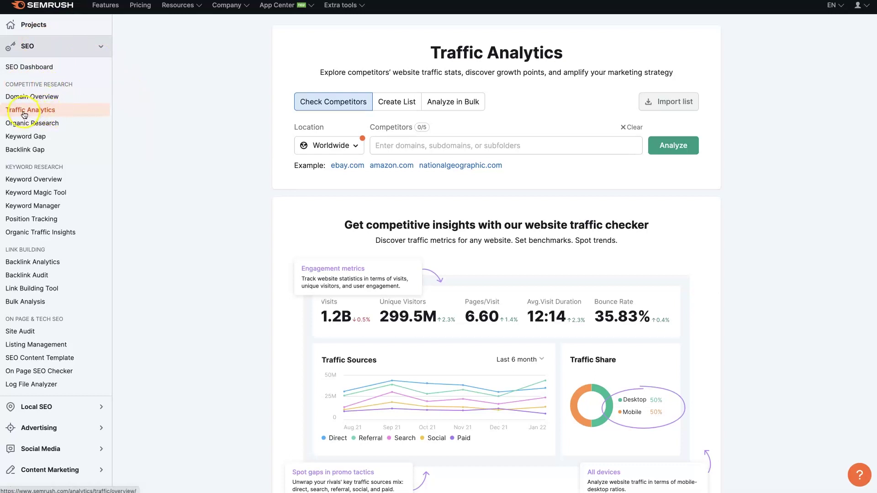
pyautogui.click(44, 114)
# Enter bestbuy.com in the domain field so it is added as competitor 1/5
pyautogui.click(438, 149)
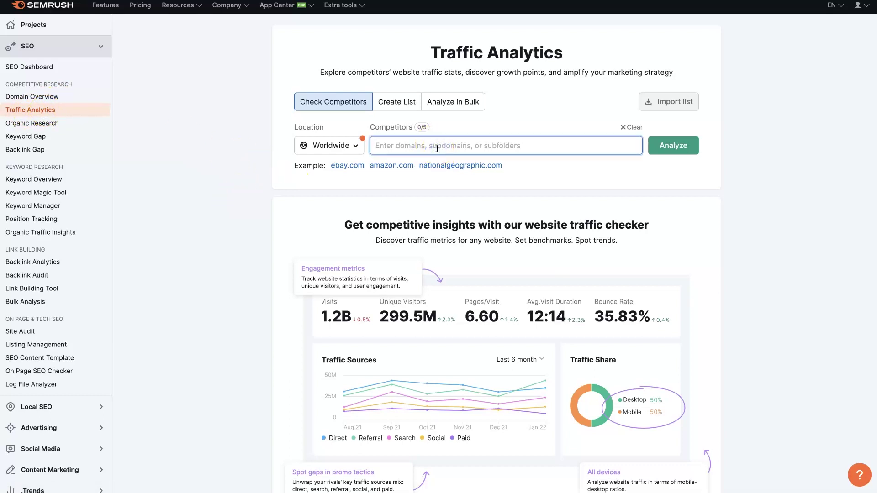
pyautogui.write('bestbuy.com')
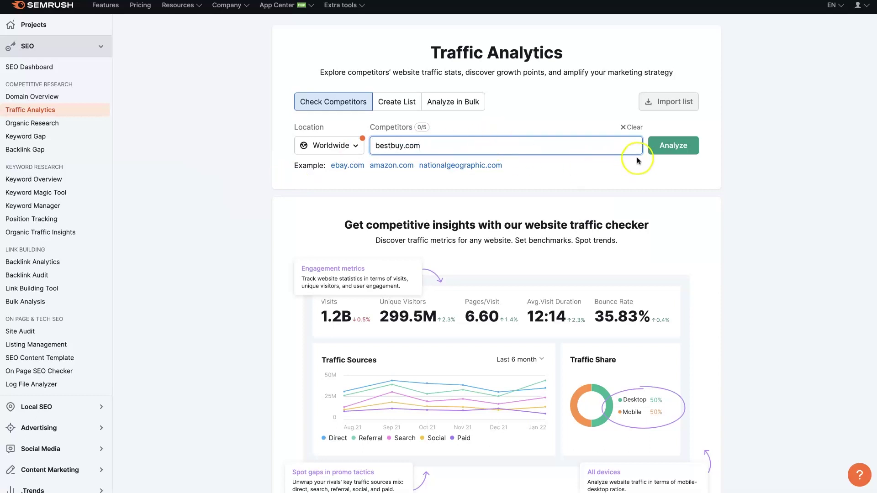
pyautogui.click(673, 150)
pyautogui.click(672, 145)
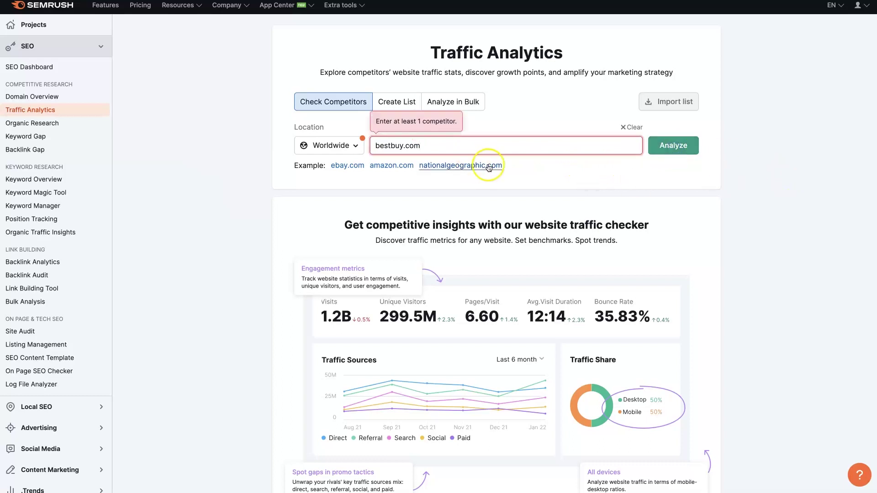
pyautogui.click(470, 147)
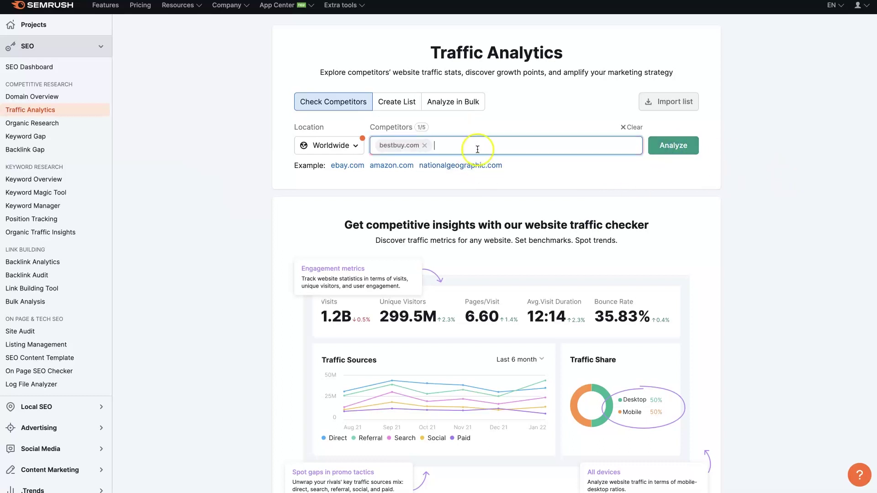
# Run the analysis and review bestbuy.com's Feb 2023 overview: 152.3M visits, 79.7M unique visitors
pyautogui.click(663, 151)
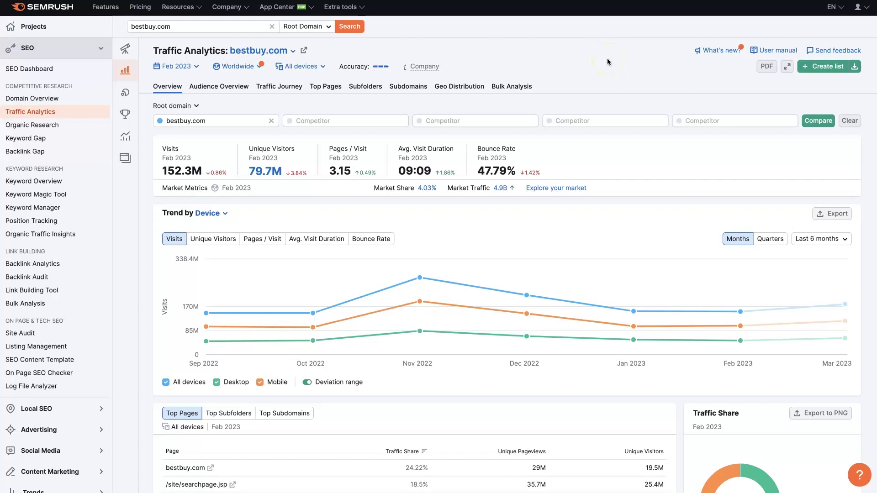
pyautogui.moveTo(215, 188)
pyautogui.click(261, 181)
pyautogui.click(348, 213)
# Scroll down to Traffic Sources by Type: Direct 62.53%, Search 27.1%, Referral 6.94%
pyautogui.moveTo(602, 299)
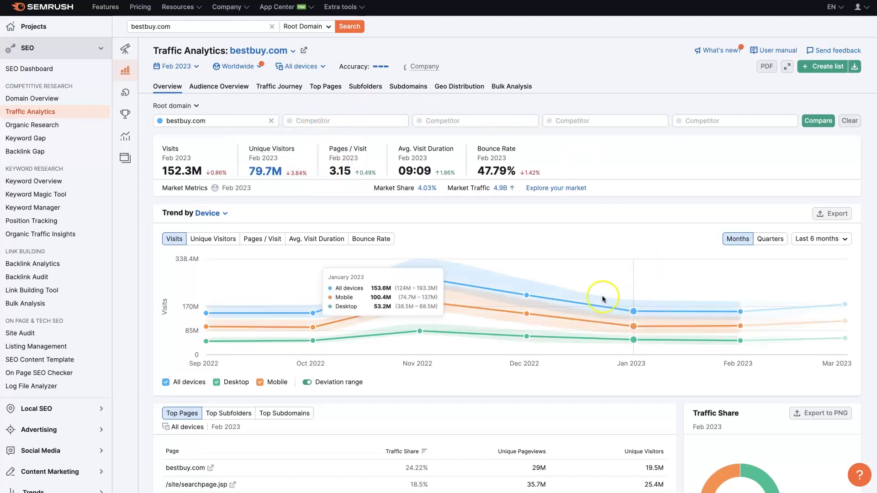
pyautogui.scroll(-1, 620, 214)
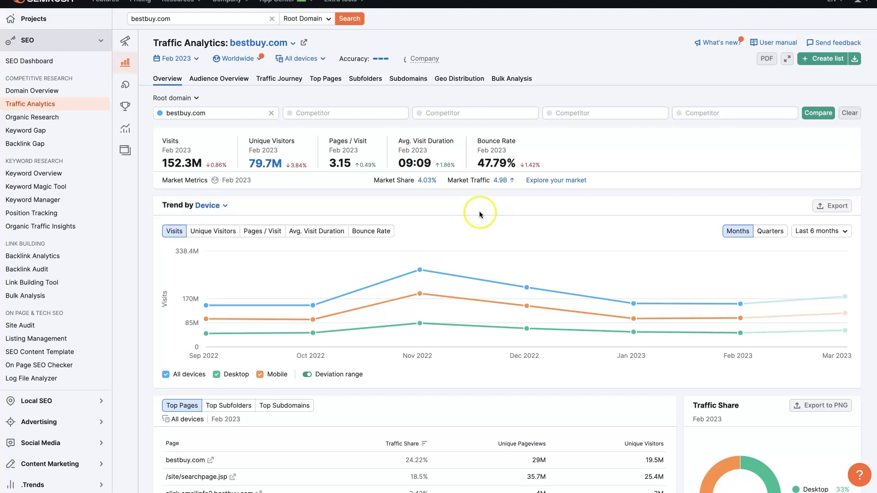
pyautogui.scroll(-2, 479, 213)
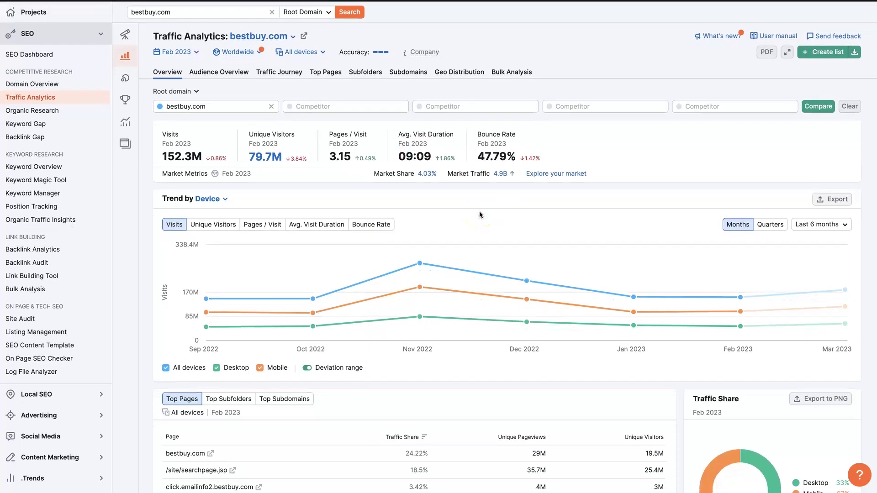
pyautogui.scroll(-2, 478, 213)
pyautogui.moveTo(416, 209)
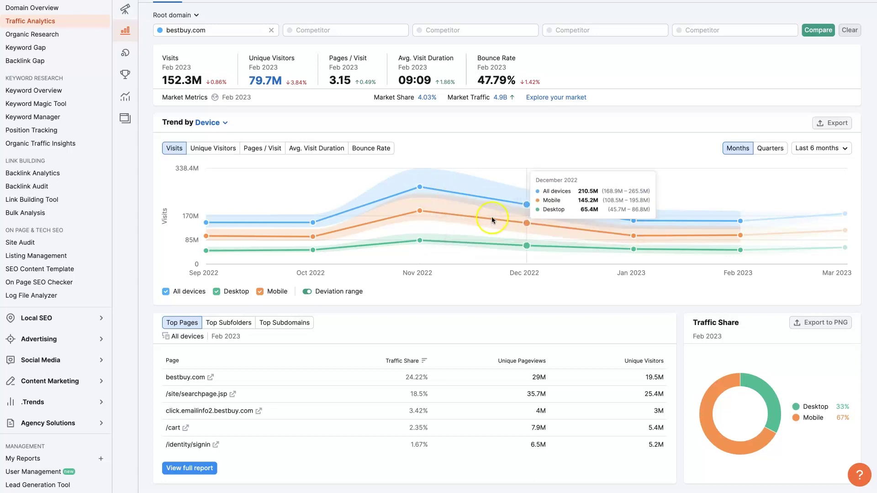
pyautogui.scroll(-3, 457, 258)
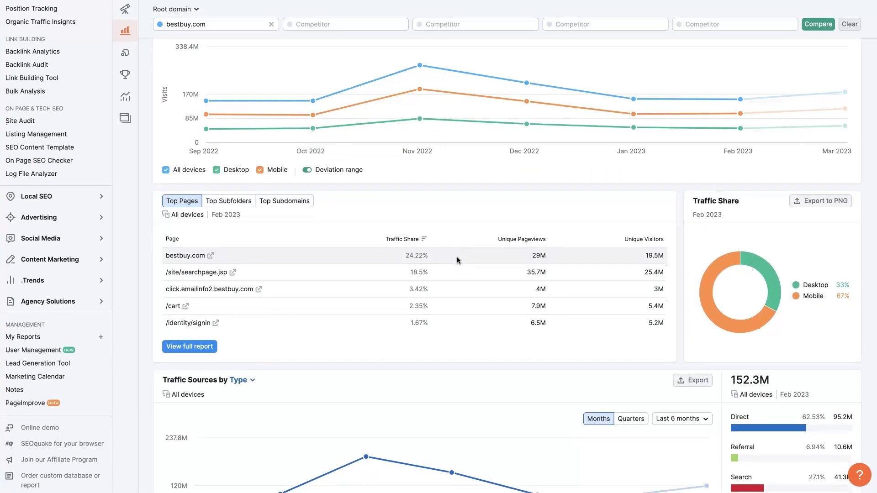
pyautogui.scroll(-2, 457, 261)
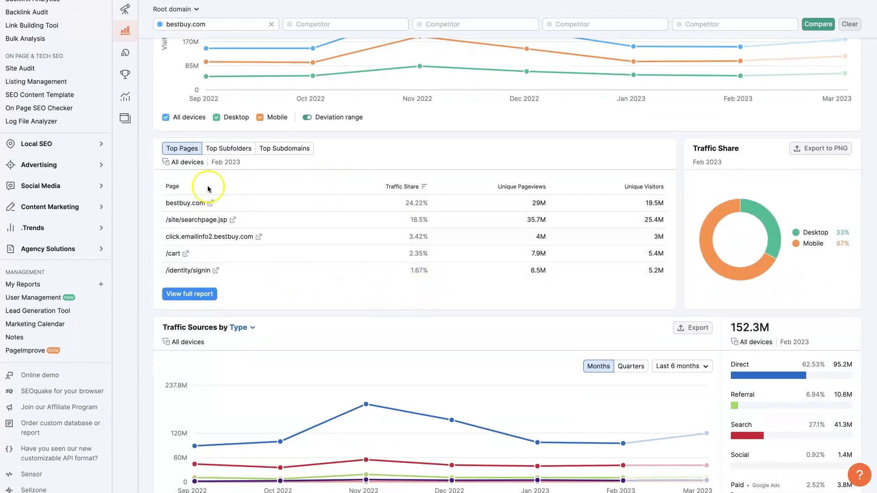
pyautogui.scroll(-2, 350, 281)
pyautogui.scroll(-2, 353, 282)
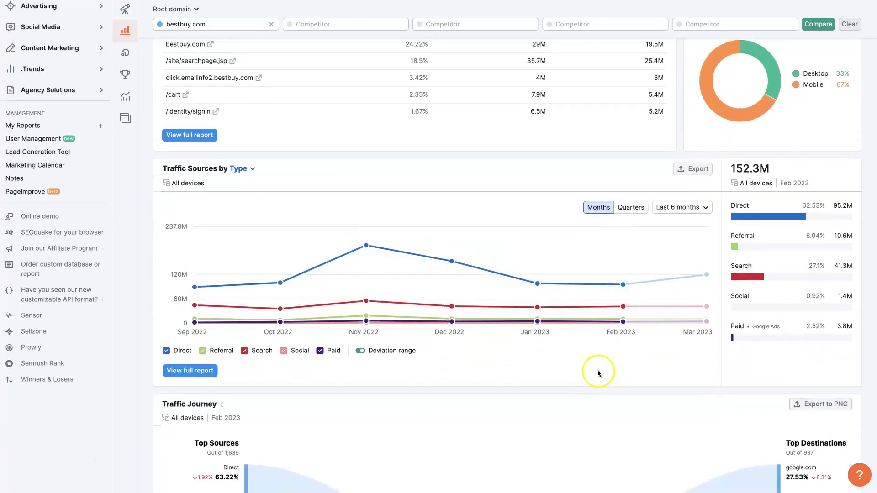
pyautogui.scroll(-1, 597, 372)
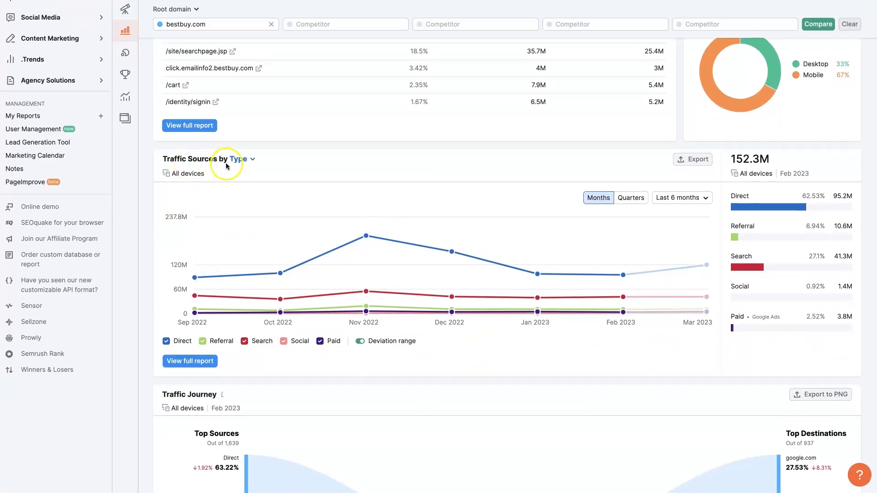
pyautogui.click(243, 161)
pyautogui.click(293, 161)
pyautogui.moveTo(374, 251)
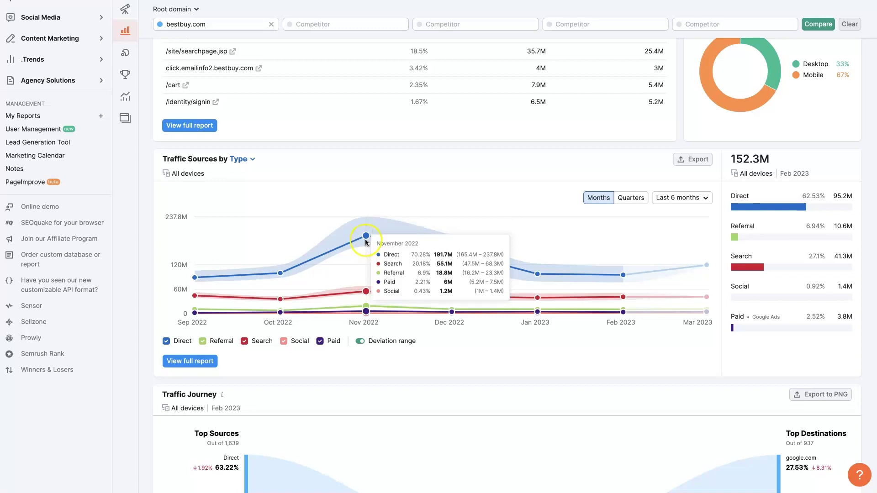
pyautogui.click(366, 237)
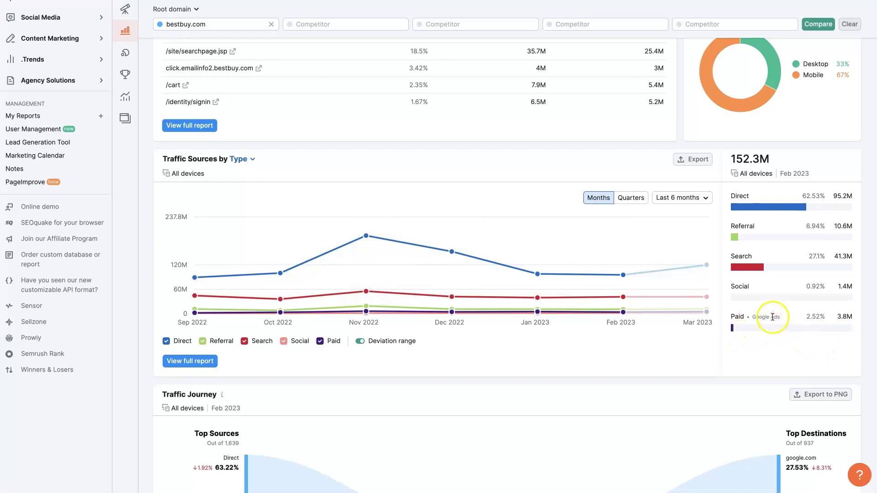
pyautogui.moveTo(752, 317); pyautogui.dragTo(784, 316)
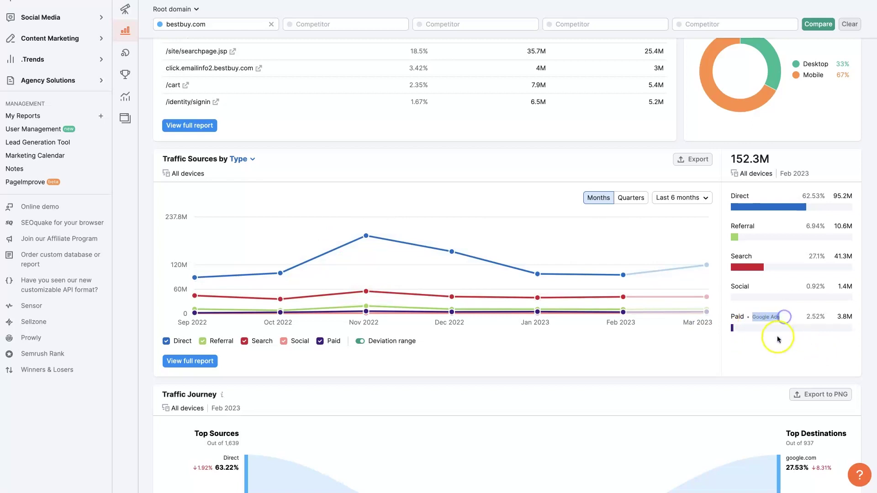
pyautogui.click(778, 339)
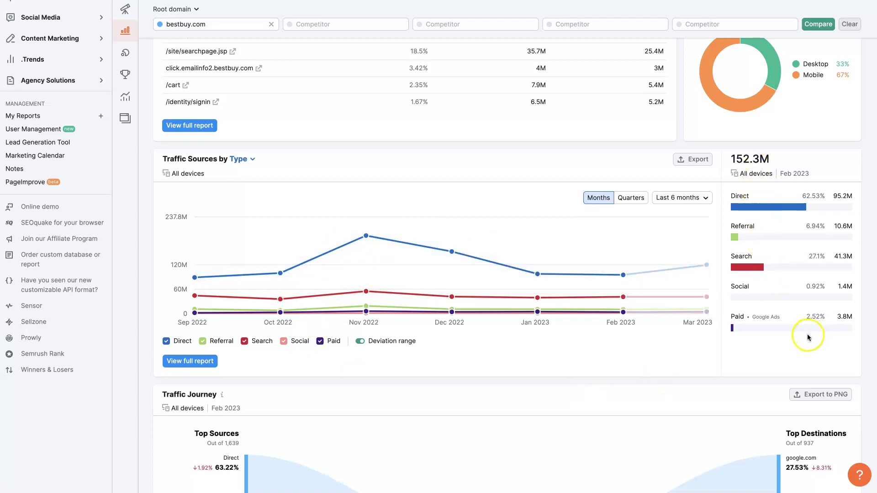
pyautogui.scroll(-5, 797, 313)
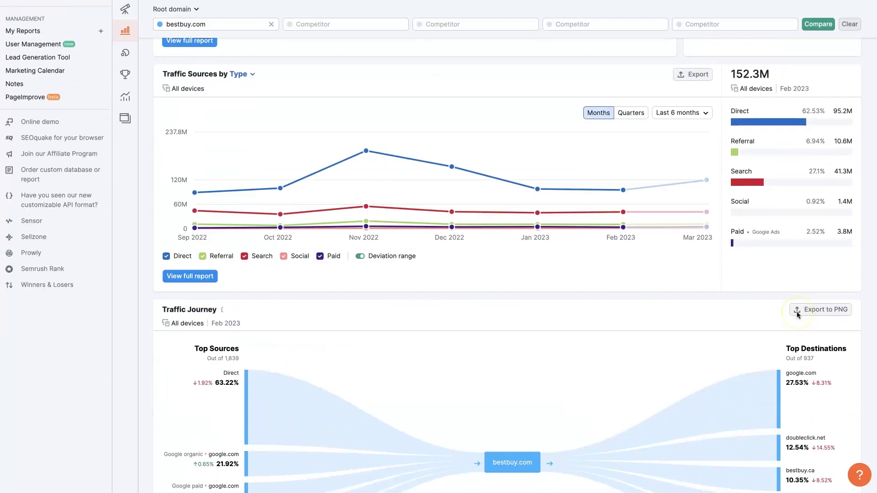
pyautogui.scroll(-7, 797, 313)
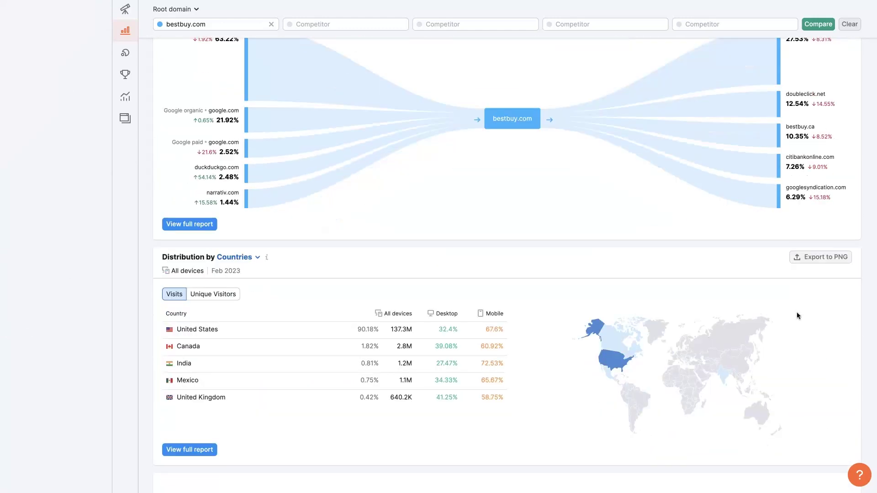
pyautogui.scroll(-1, 796, 315)
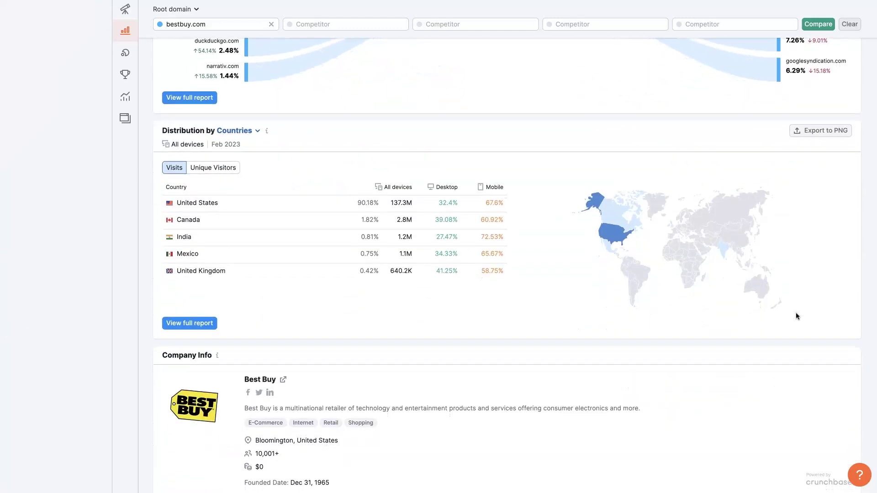
pyautogui.scroll(-1, 794, 315)
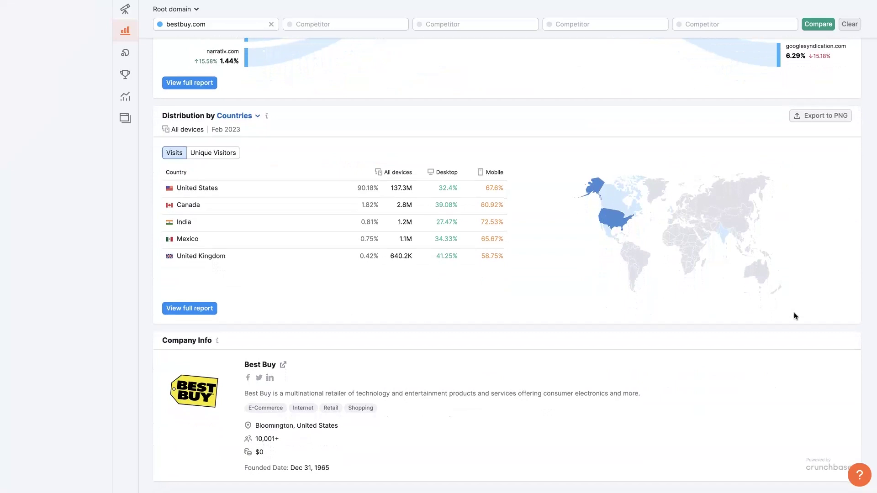
pyautogui.scroll(-1, 794, 315)
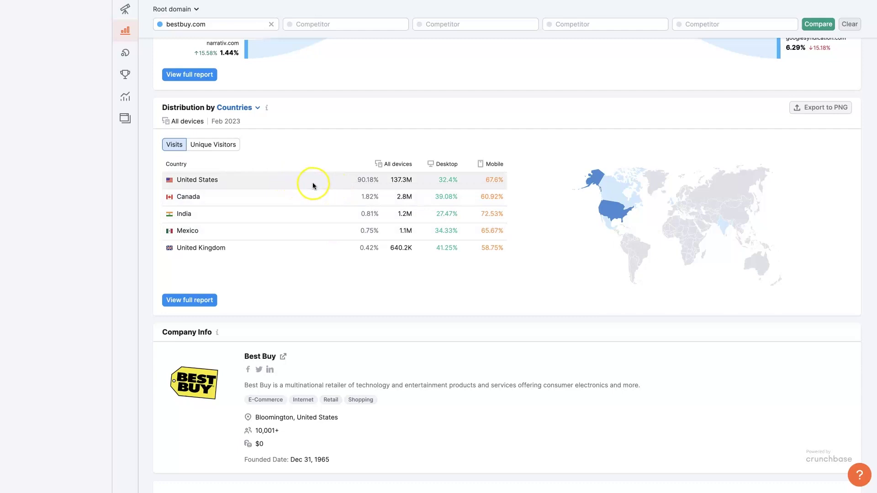
pyautogui.scroll(10, 347, 178)
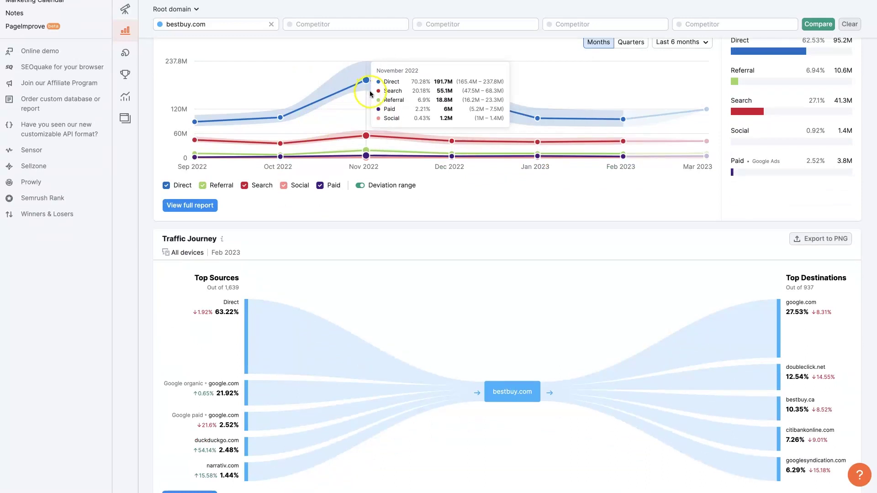
pyautogui.scroll(-10, 421, 188)
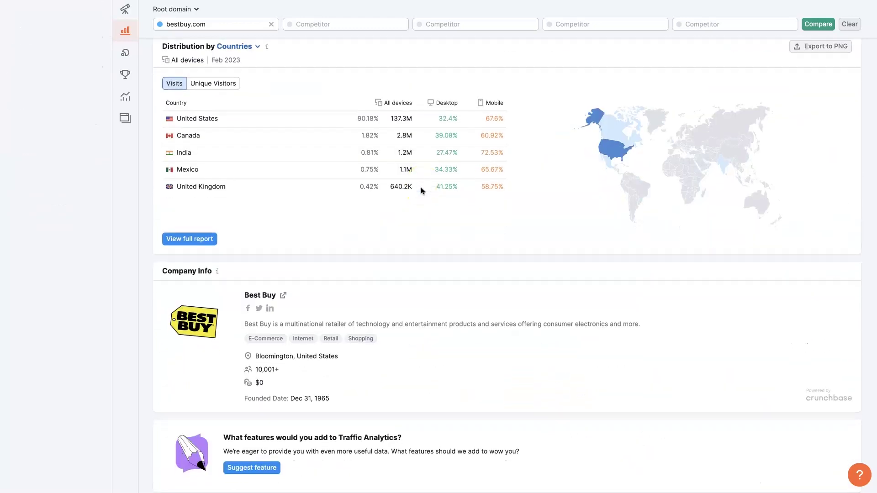
pyautogui.scroll(-5, 421, 187)
pyautogui.scroll(3, 420, 190)
pyautogui.click(365, 164)
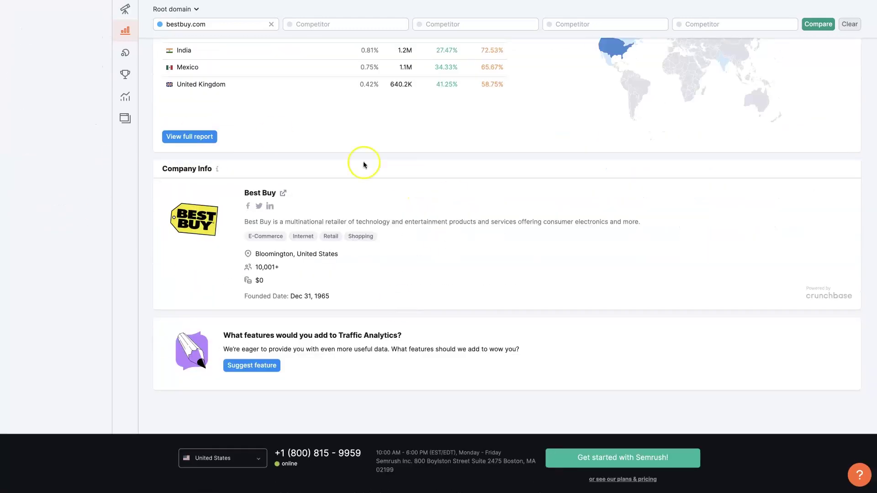
pyautogui.scroll(7, 427, 333)
pyautogui.scroll(10, 426, 325)
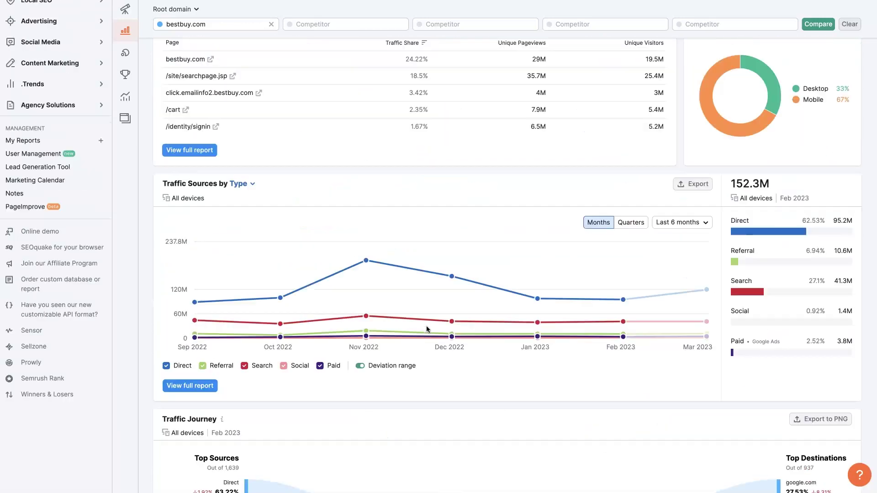
pyautogui.scroll(9, 426, 325)
# Add officedepot.com as a competitor and run the comparison against bestbuy.com
pyautogui.click(589, 63)
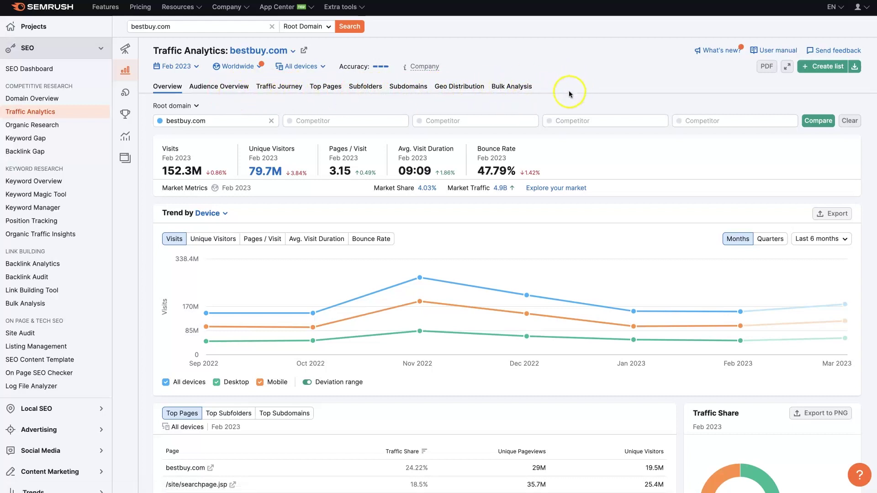
pyautogui.click(334, 120)
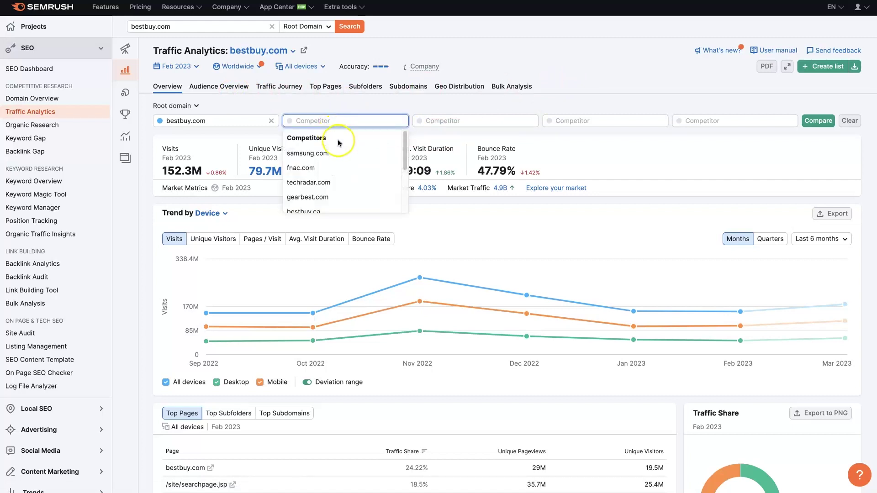
pyautogui.scroll(-3, 346, 154)
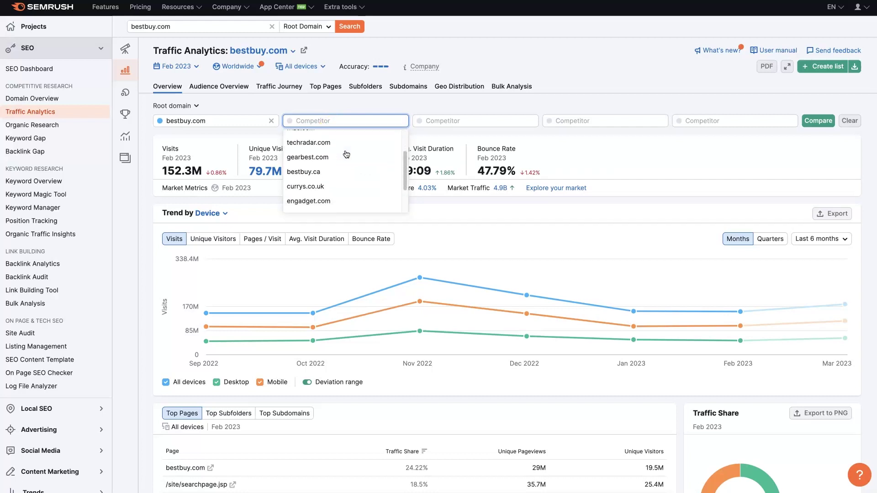
pyautogui.scroll(-2, 344, 153)
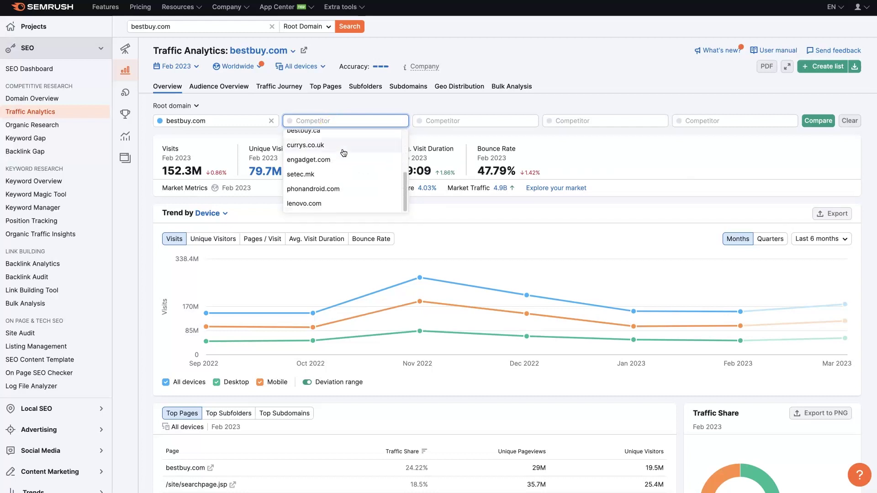
pyautogui.write('offic')
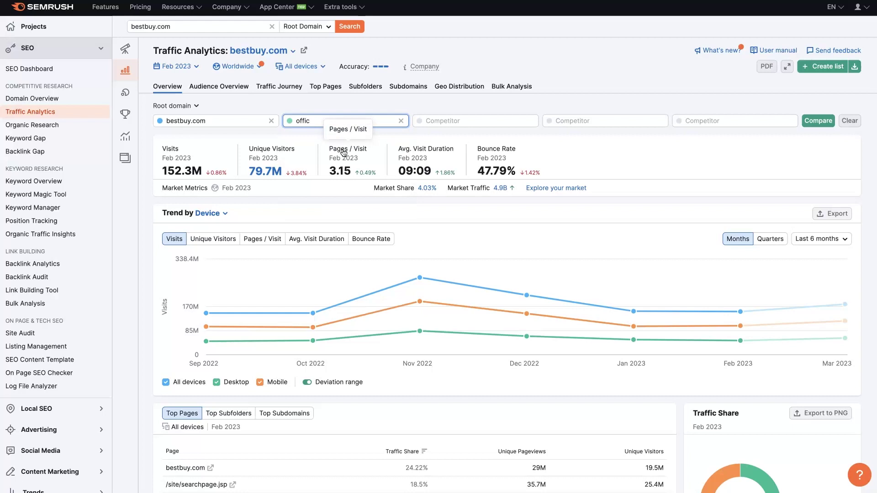
pyautogui.write('edep')
pyautogui.press('Return')
pyautogui.click(516, 200)
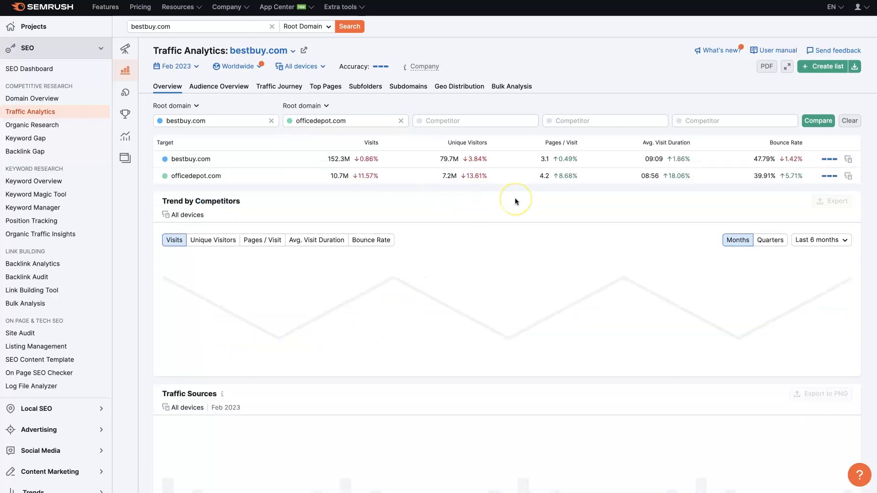
pyautogui.click(502, 208)
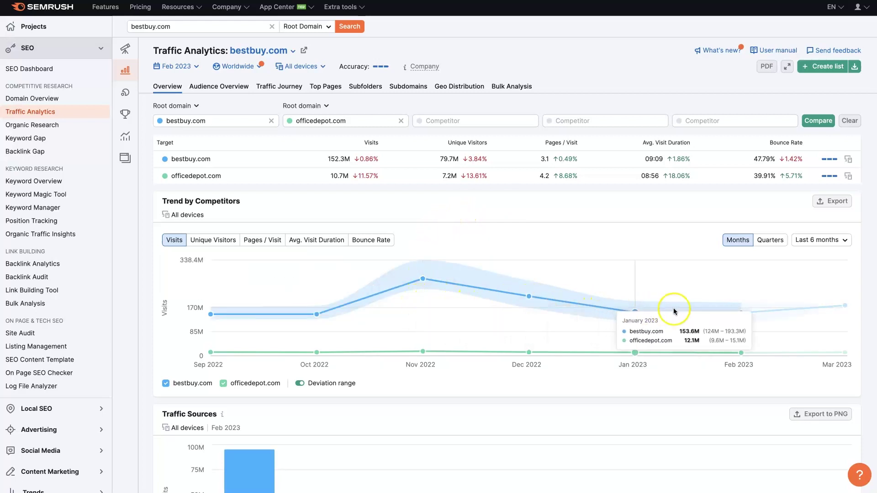
pyautogui.scroll(-2, 347, 308)
pyautogui.scroll(-8, 385, 309)
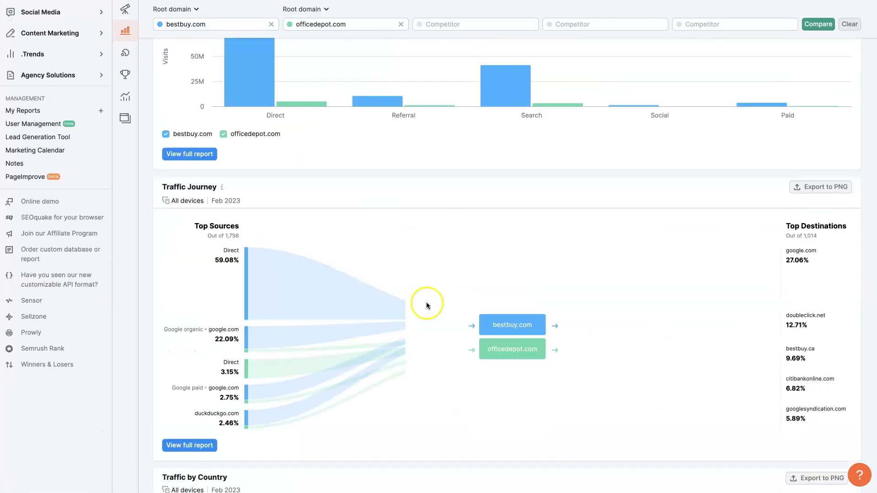
pyautogui.scroll(2, 408, 291)
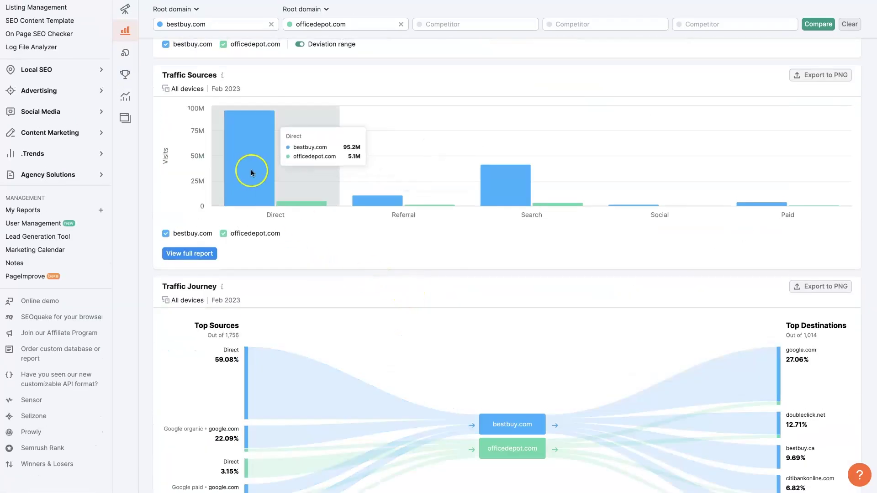
pyautogui.moveTo(506, 195)
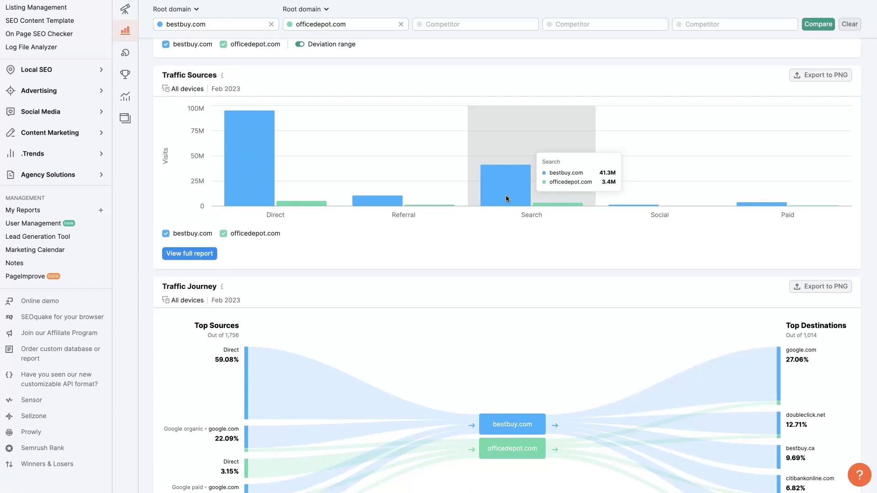
pyautogui.scroll(-9, 505, 195)
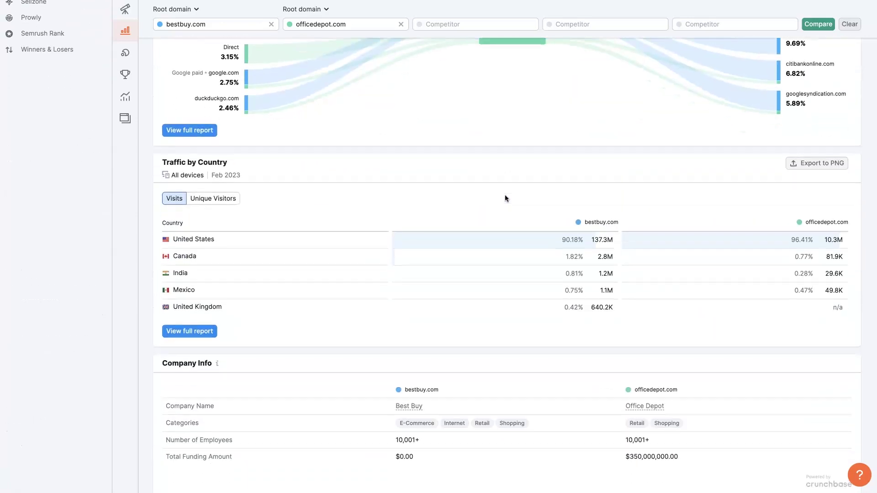
pyautogui.scroll(-3, 505, 199)
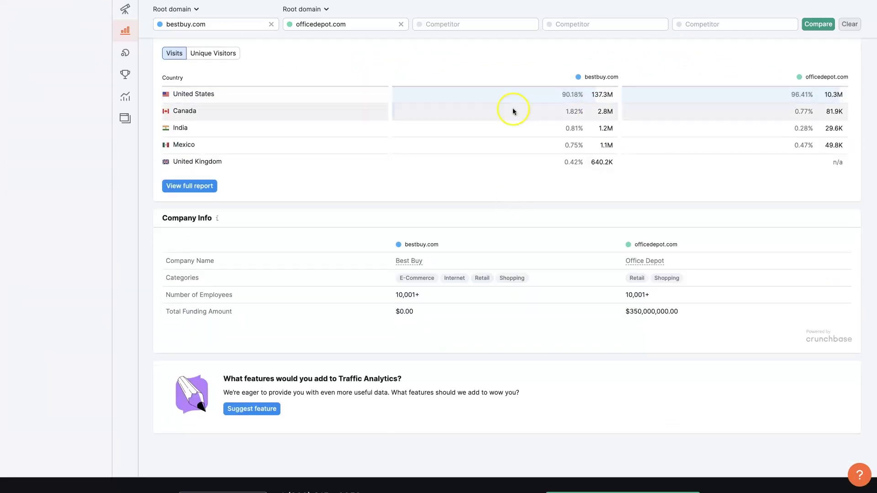
pyautogui.scroll(-5, 552, 234)
pyautogui.scroll(20, 553, 235)
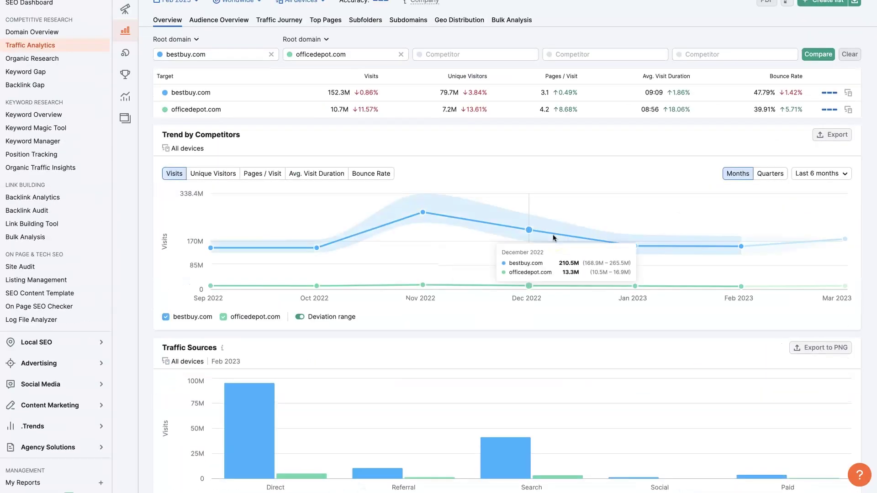
pyautogui.scroll(2, 552, 234)
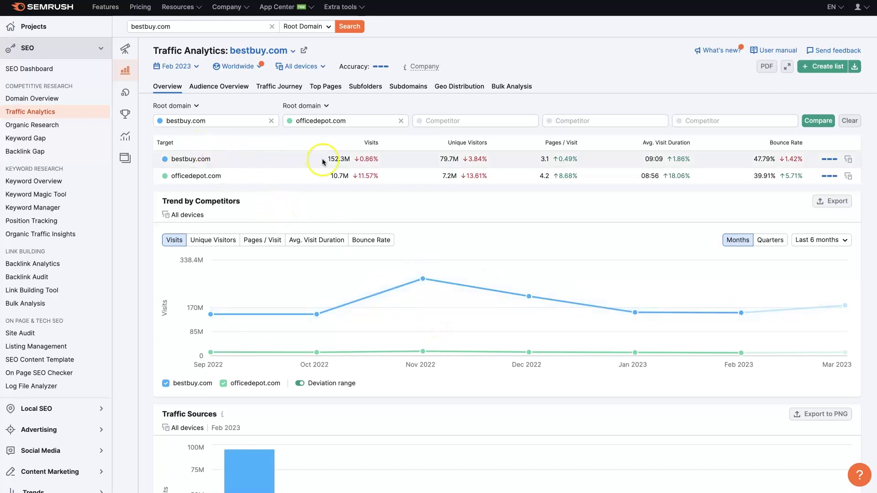
# Remove officedepot.com, clear the comparison fields and re-enter bestbuy.com
pyautogui.click(401, 121)
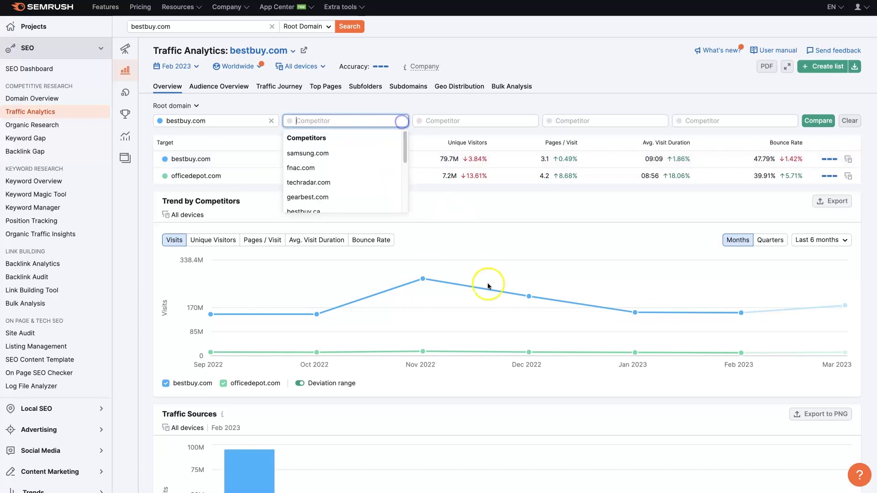
pyautogui.click(848, 121)
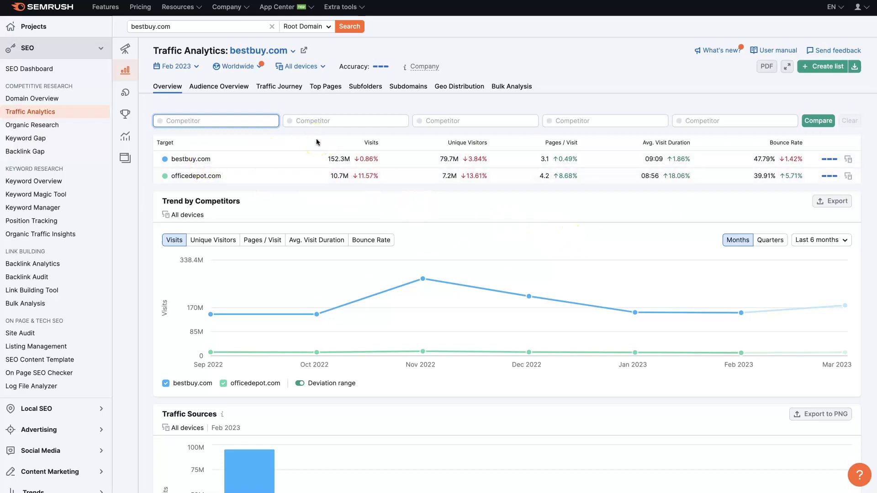
pyautogui.write('bestbuy.com')
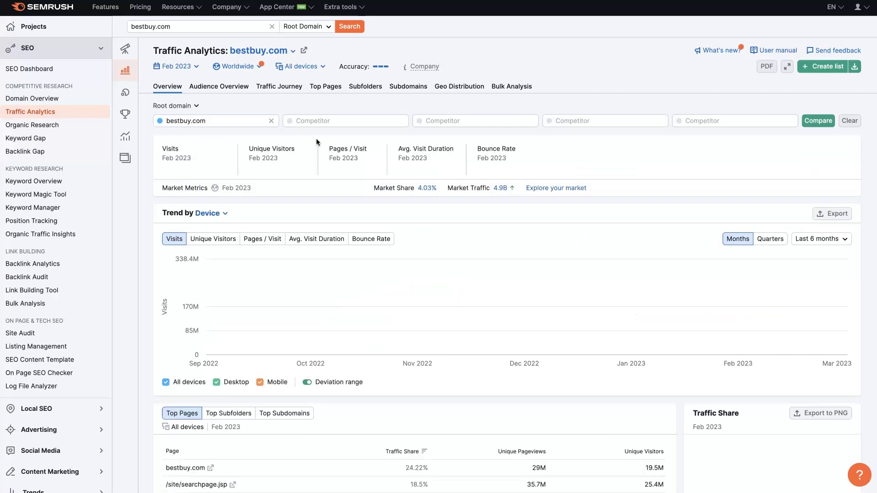
# Look over bestbuy.com's Audience Overview and Traffic Journey reports
pyautogui.click(208, 86)
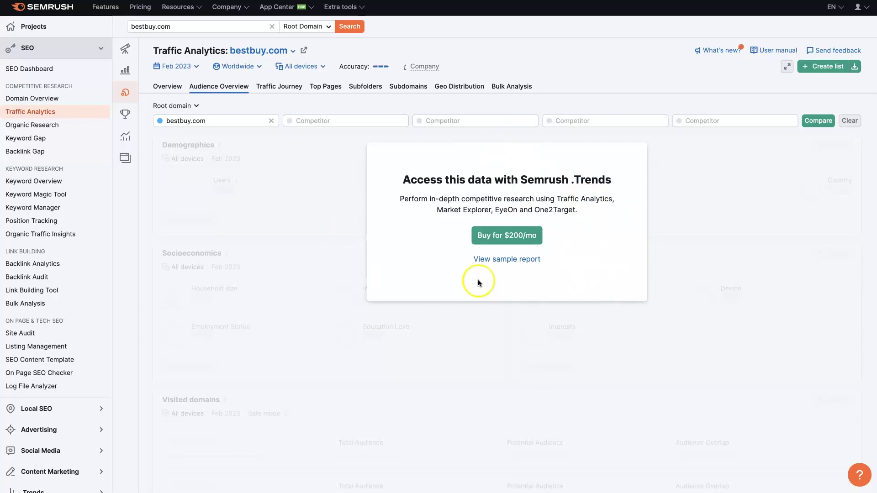
pyautogui.click(275, 91)
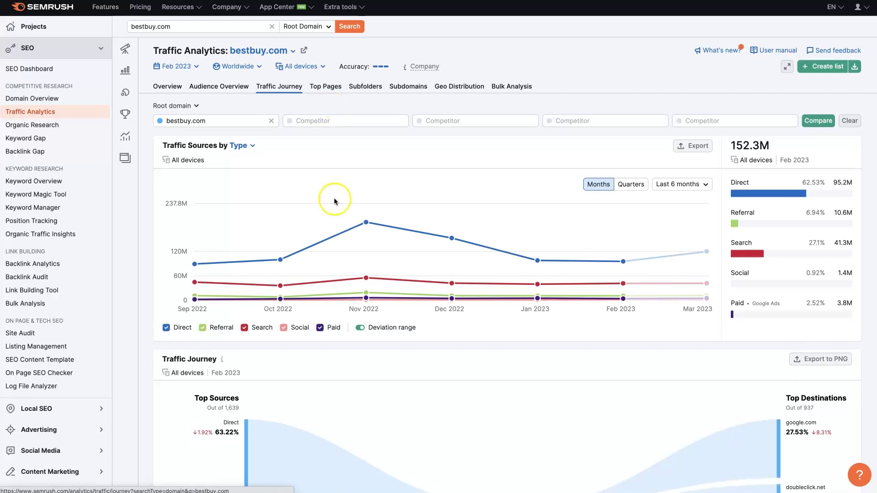
pyautogui.scroll(-15, 335, 198)
pyautogui.scroll(8, 451, 251)
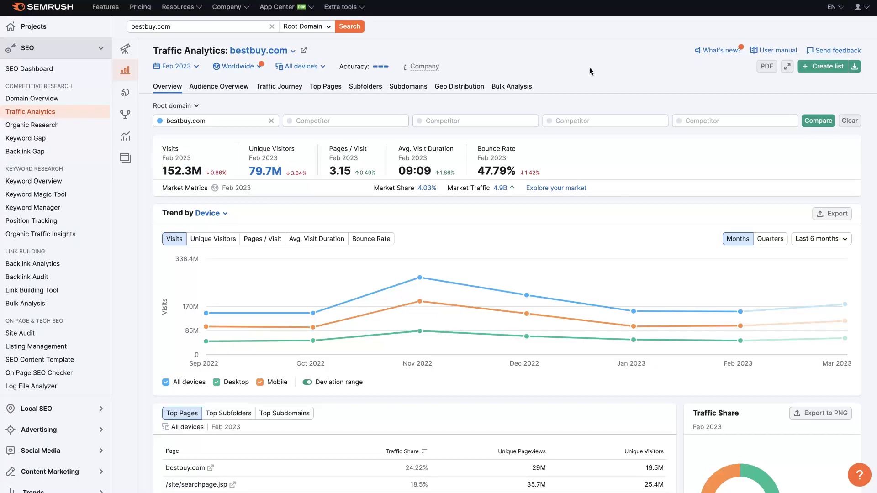